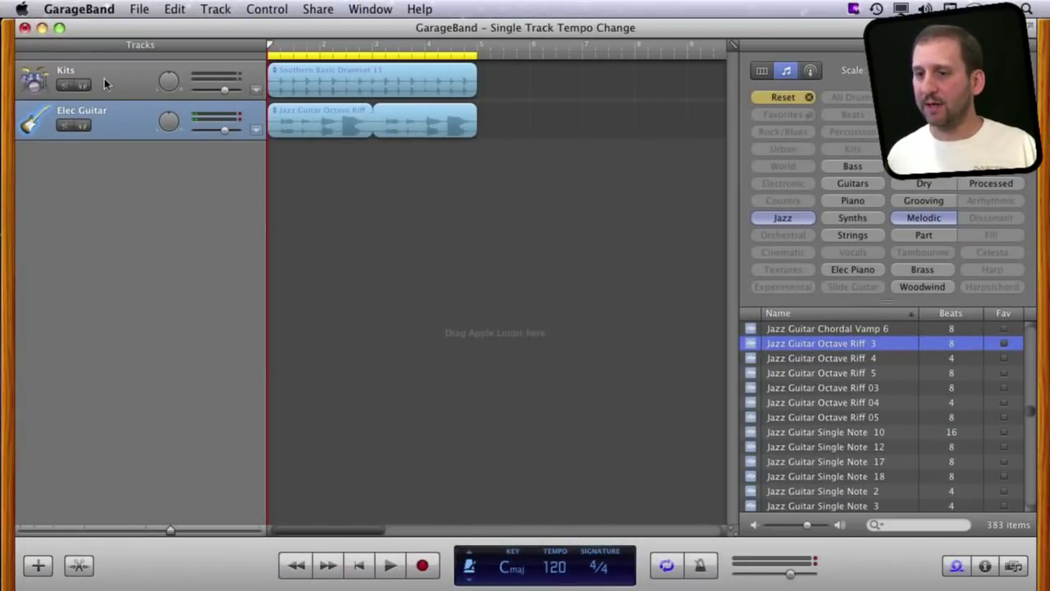
Step: Play both tracks, then select the drumset and guitar riff regions in turn
key("space")
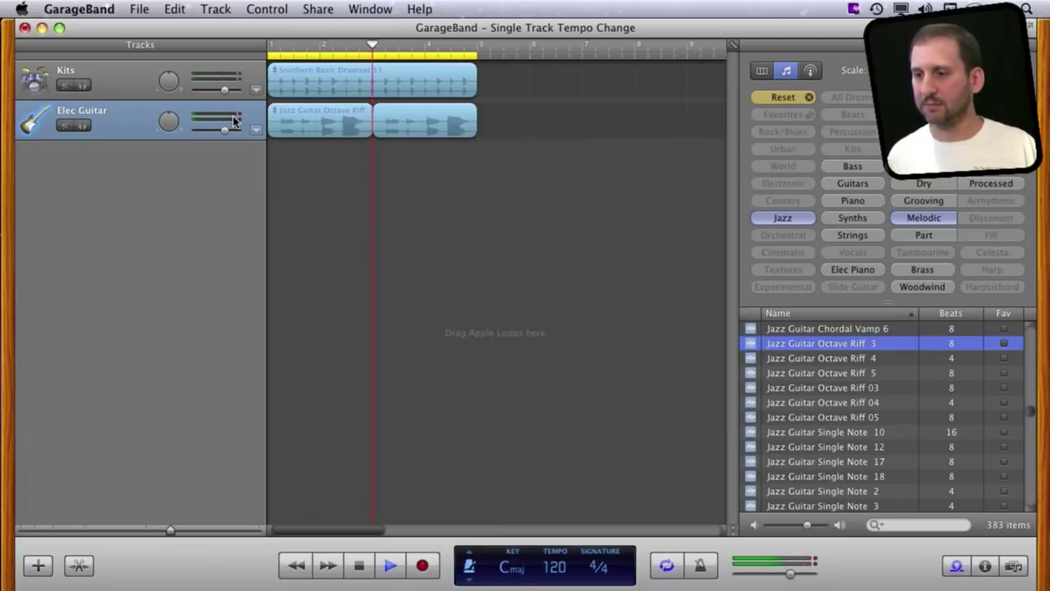
key("space")
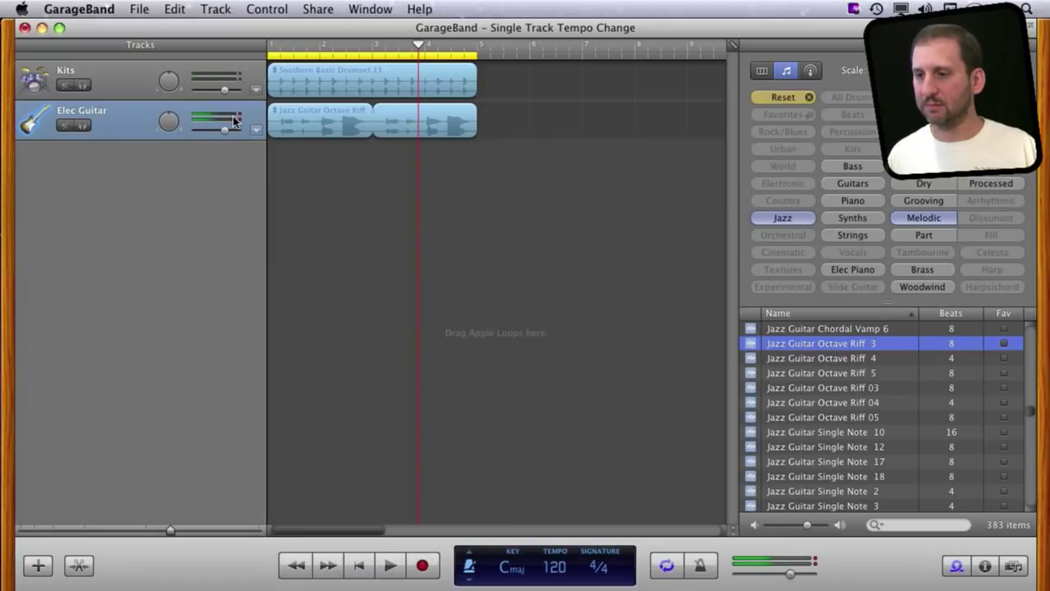
left_click(287, 78)
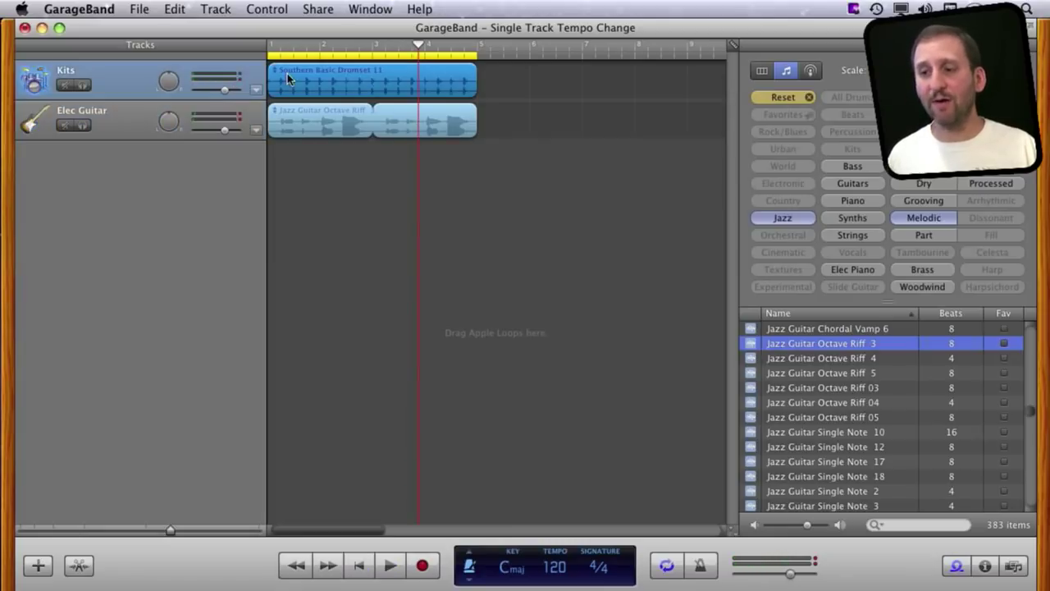
left_click(304, 128)
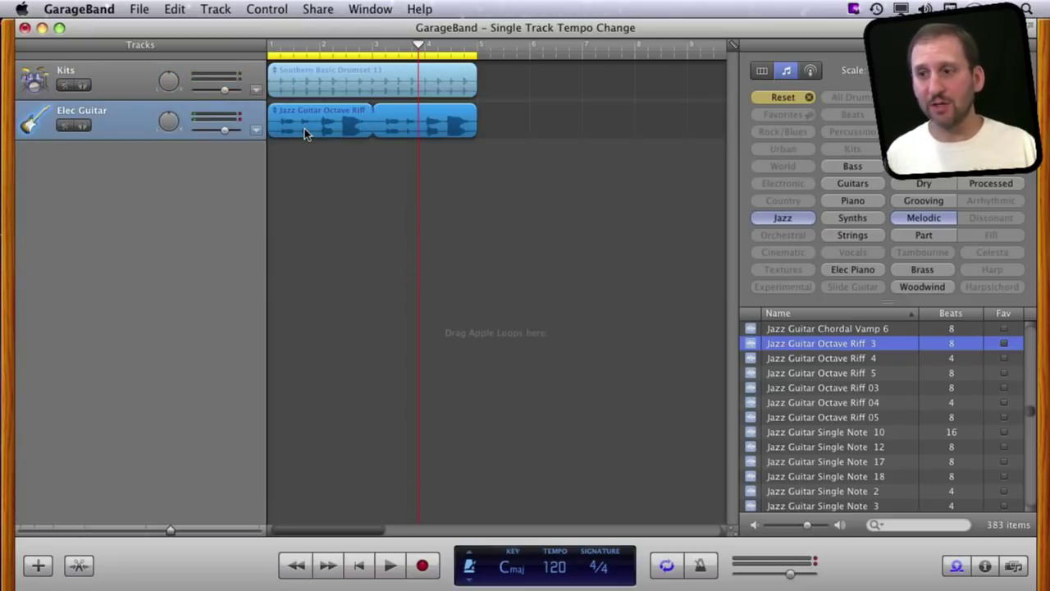
left_click(305, 72)
left_click(305, 121)
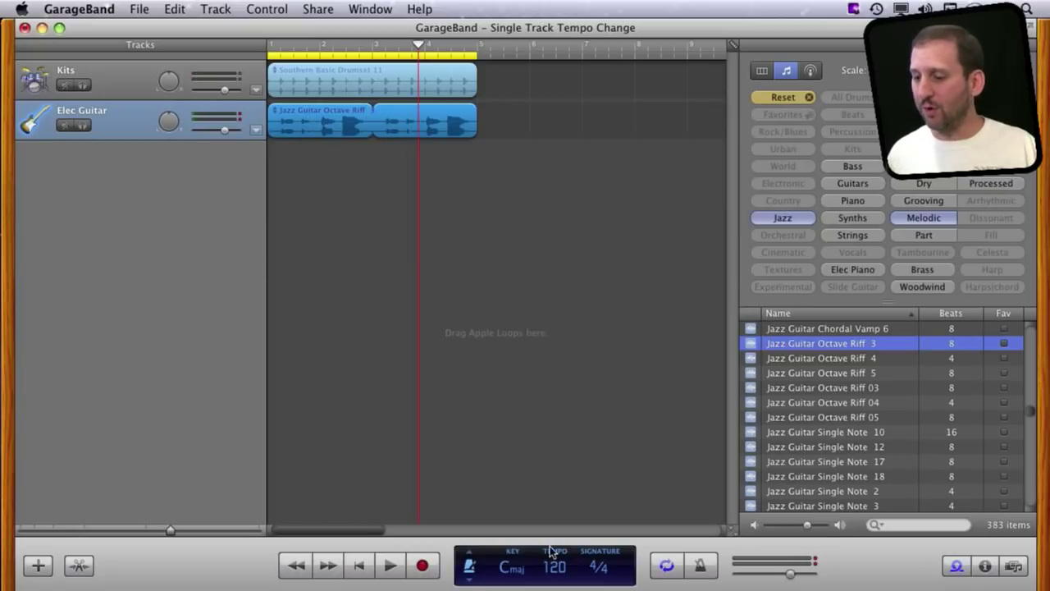
left_click(132, 79)
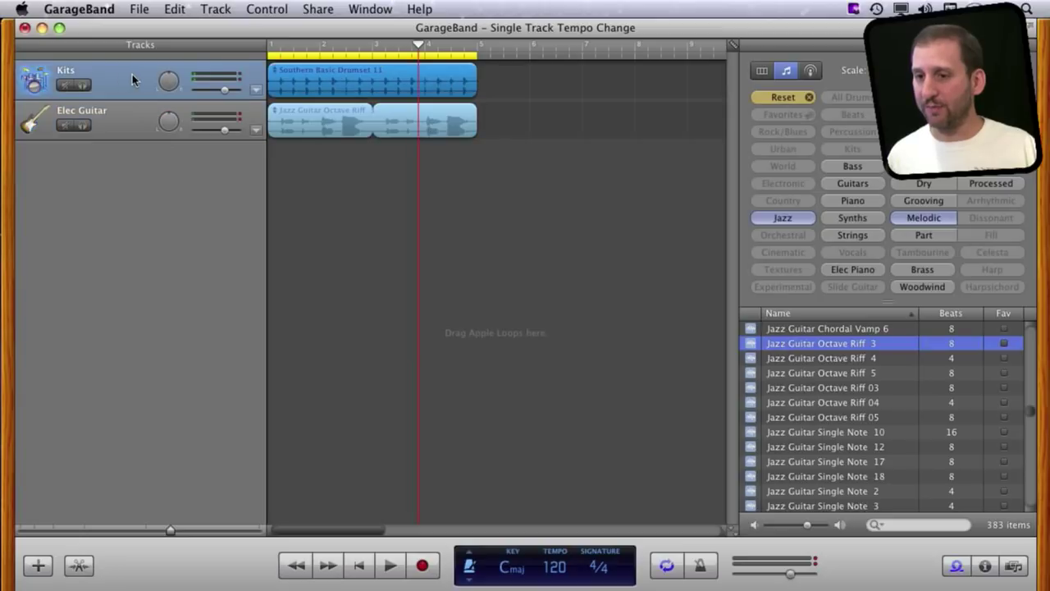
Step: Show key, tempo and signature in the LCD, raise the tempo to 240 and play
left_click(469, 565)
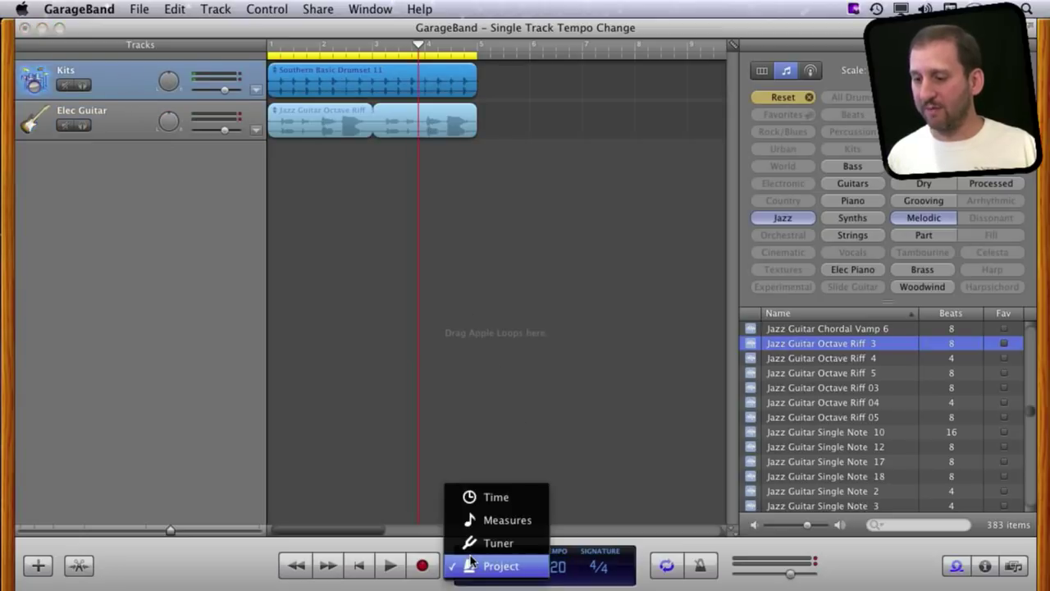
left_click(497, 566)
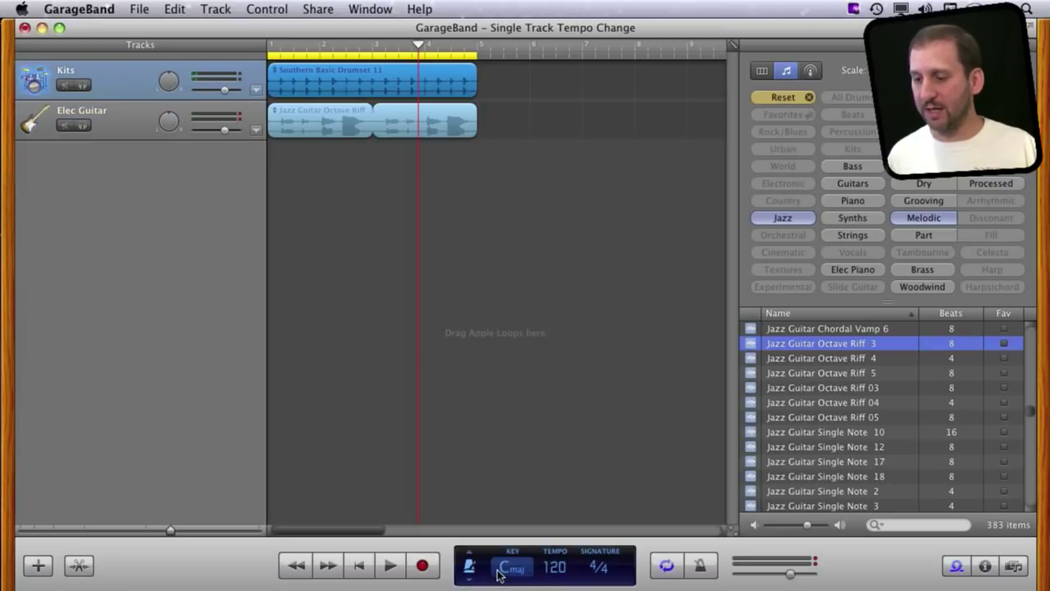
left_click(552, 566)
left_click_drag(552, 566, 588, 395)
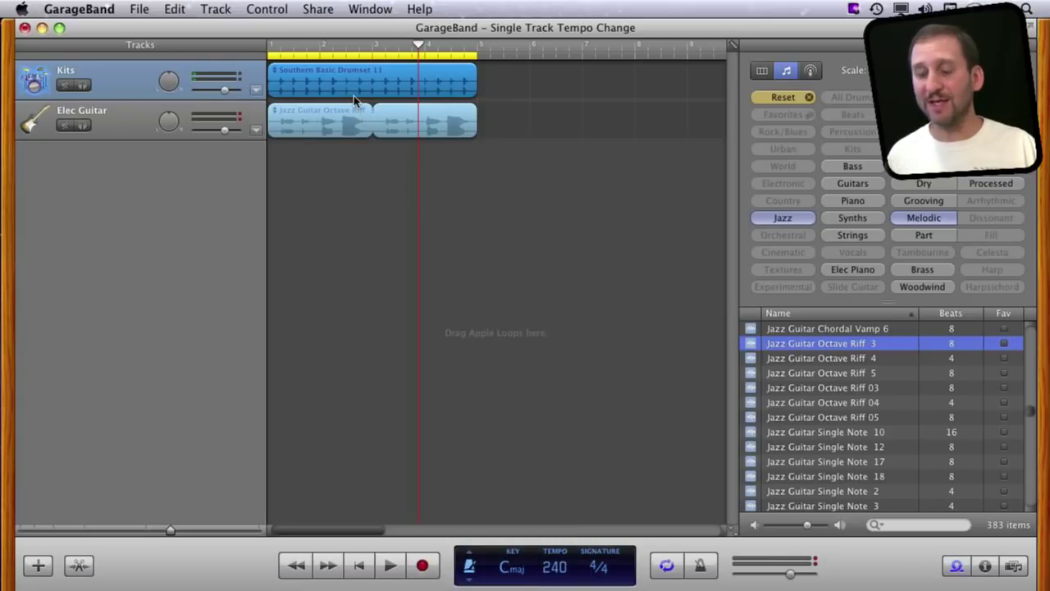
key("Return")
key("space")
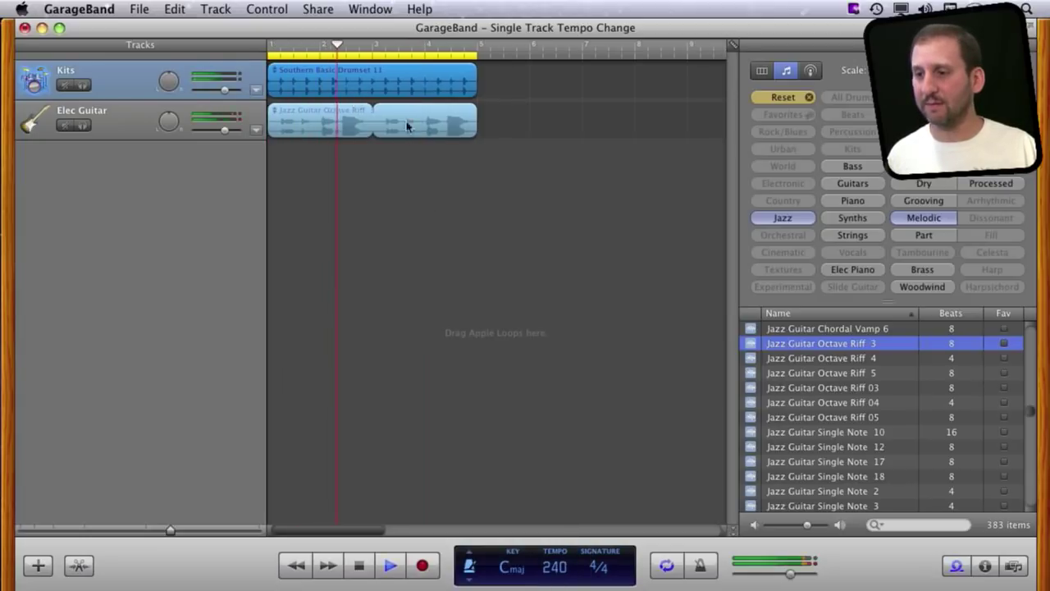
key("space")
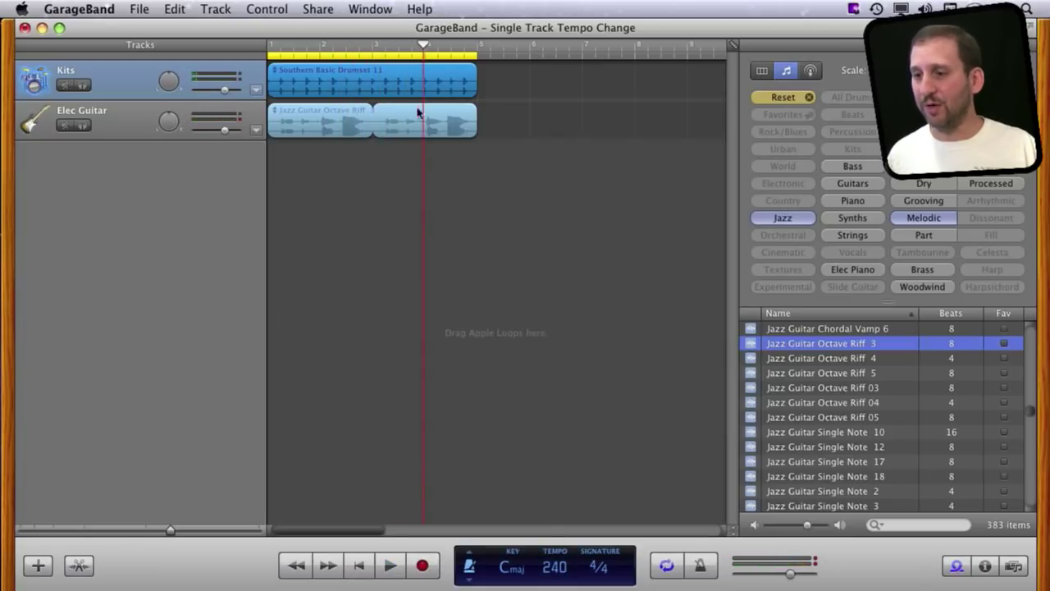
Step: Set the tempo back to 120 and show the Jazz Guitar Octave Riff 3 region in the editor
left_click(304, 128)
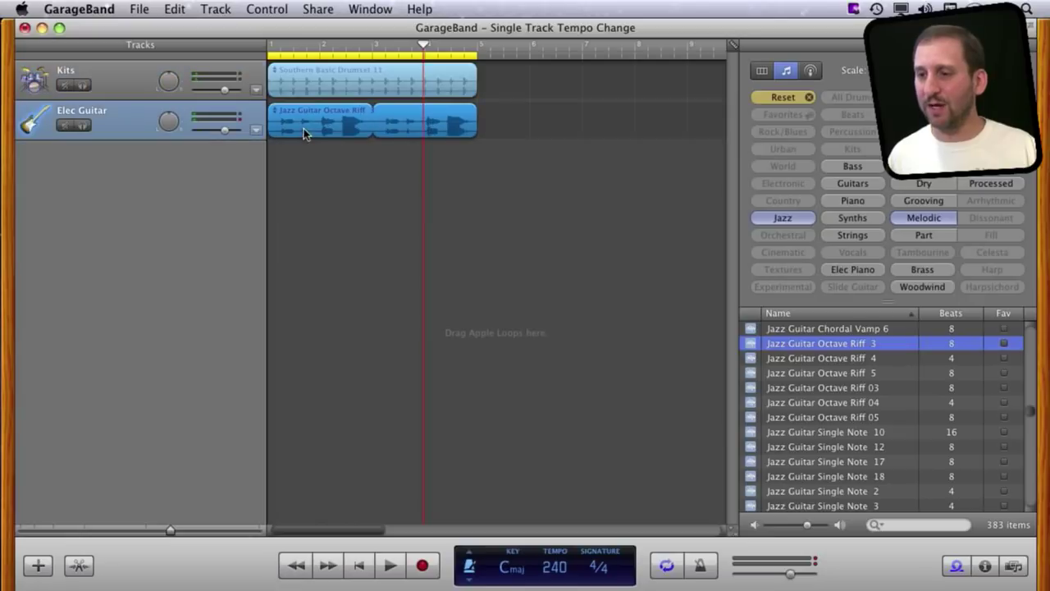
left_click(318, 85)
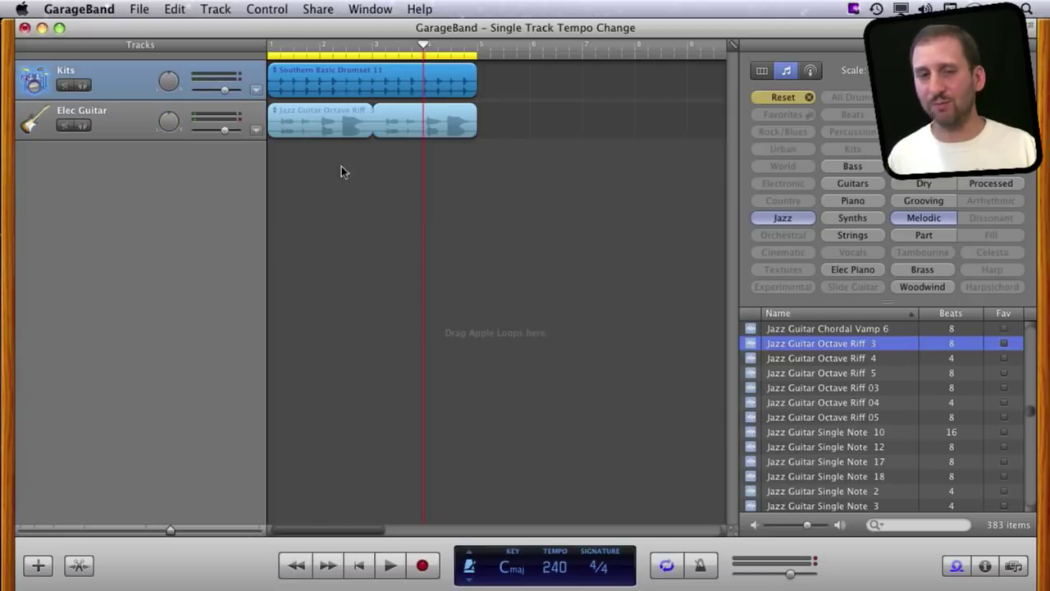
left_click(555, 570)
left_click_drag(555, 570, 580, 513)
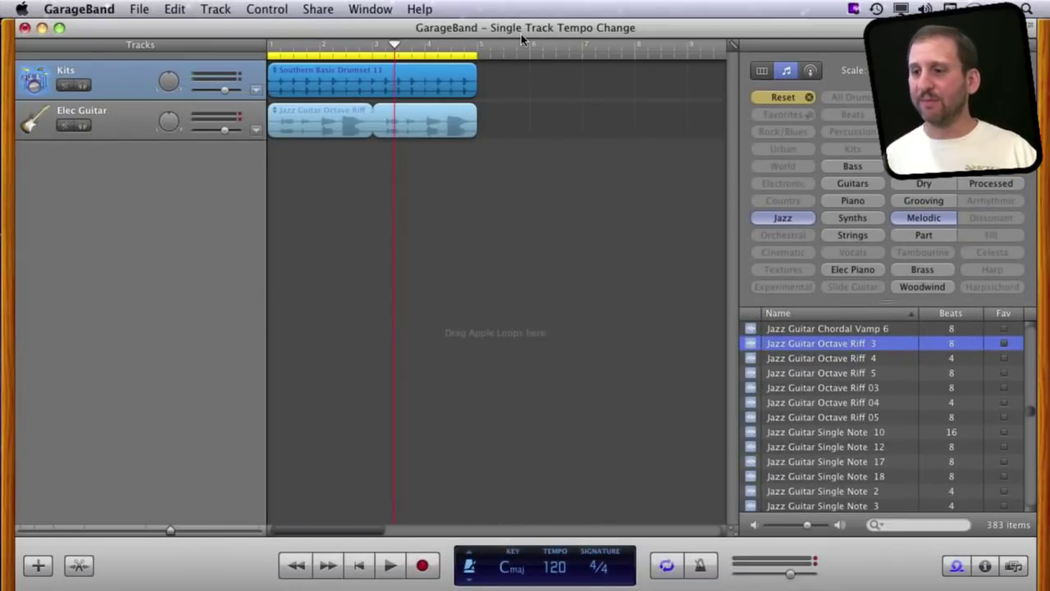
left_click(76, 565)
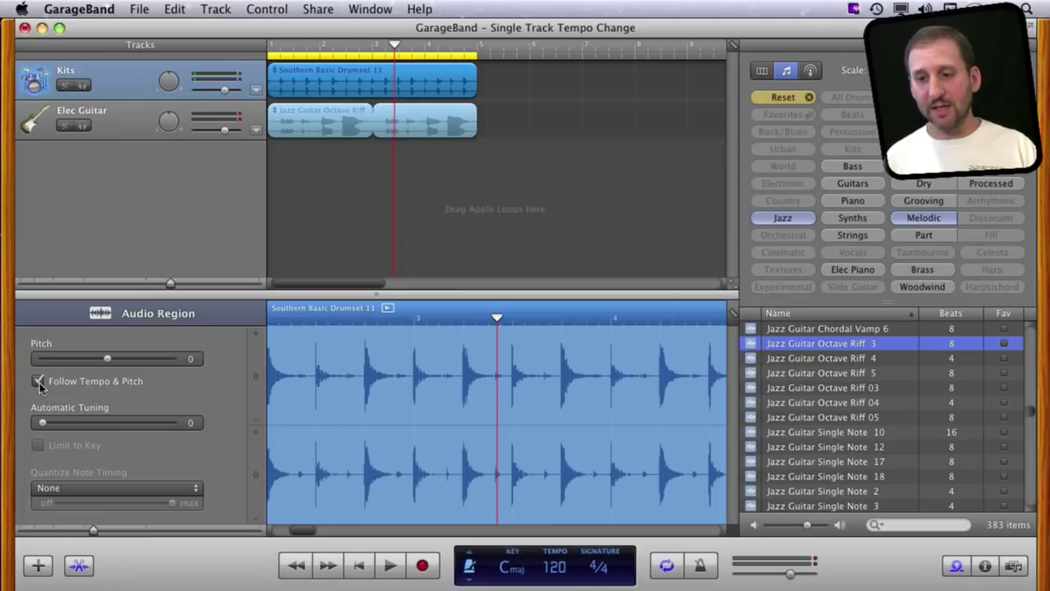
left_click(309, 122)
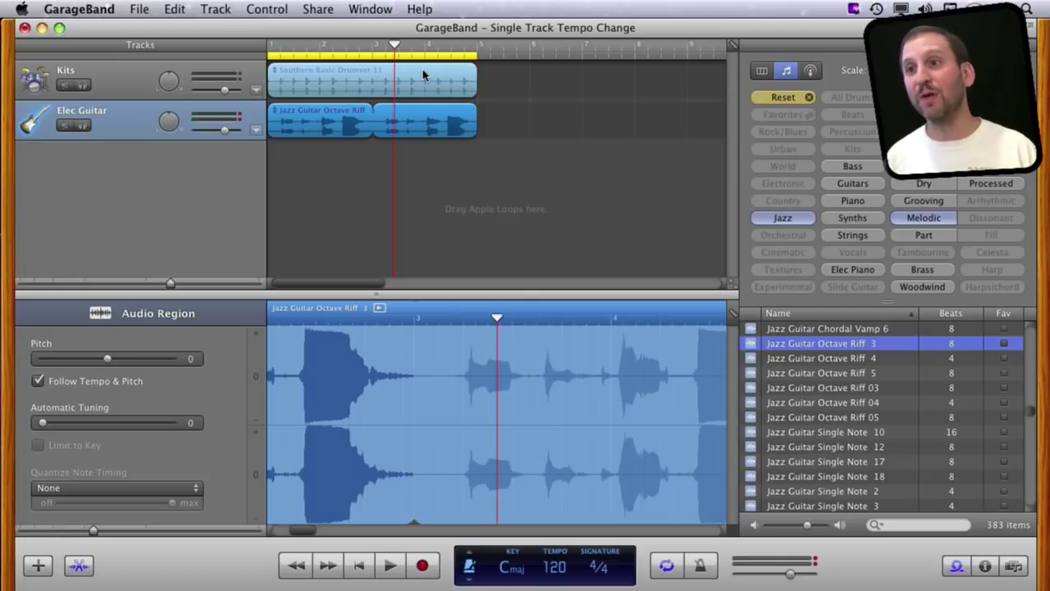
Step: Turn off Follow Tempo & Pitch for the drumset region, solo Kits and play from the start
left_click(332, 75)
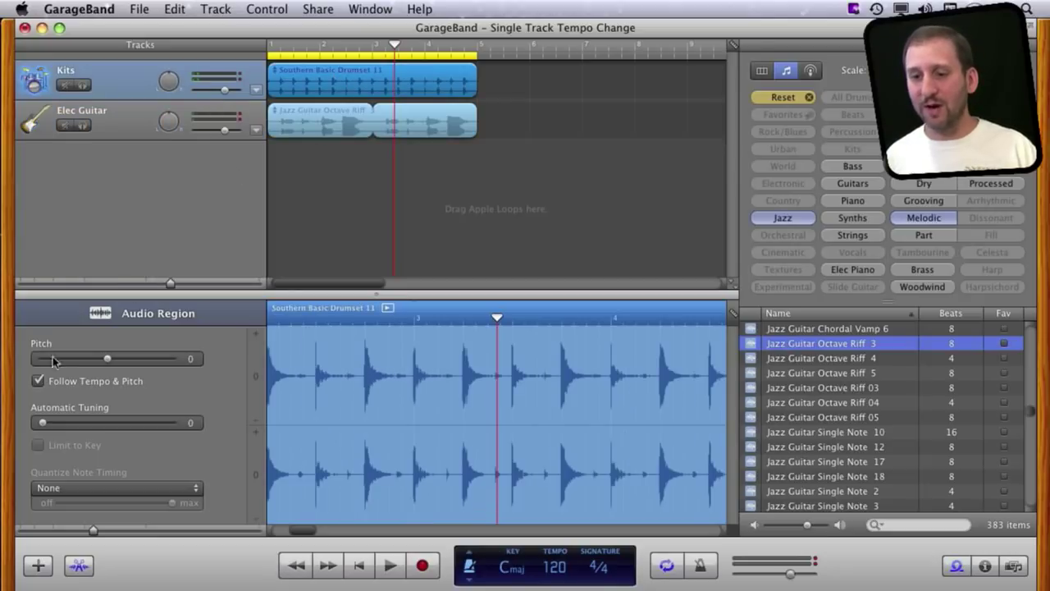
left_click(37, 381)
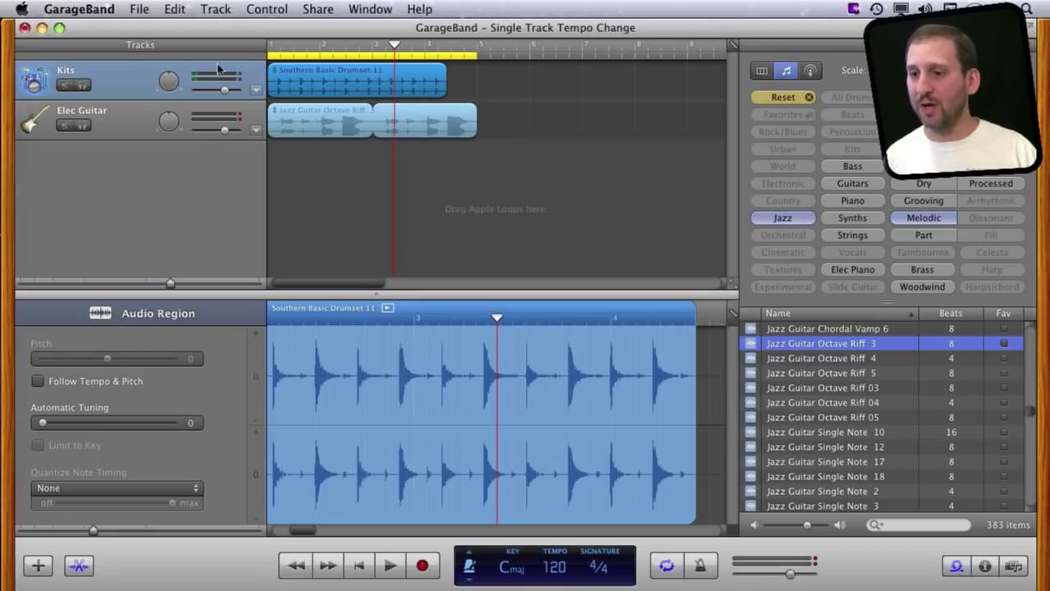
left_click(83, 85)
left_click(282, 51)
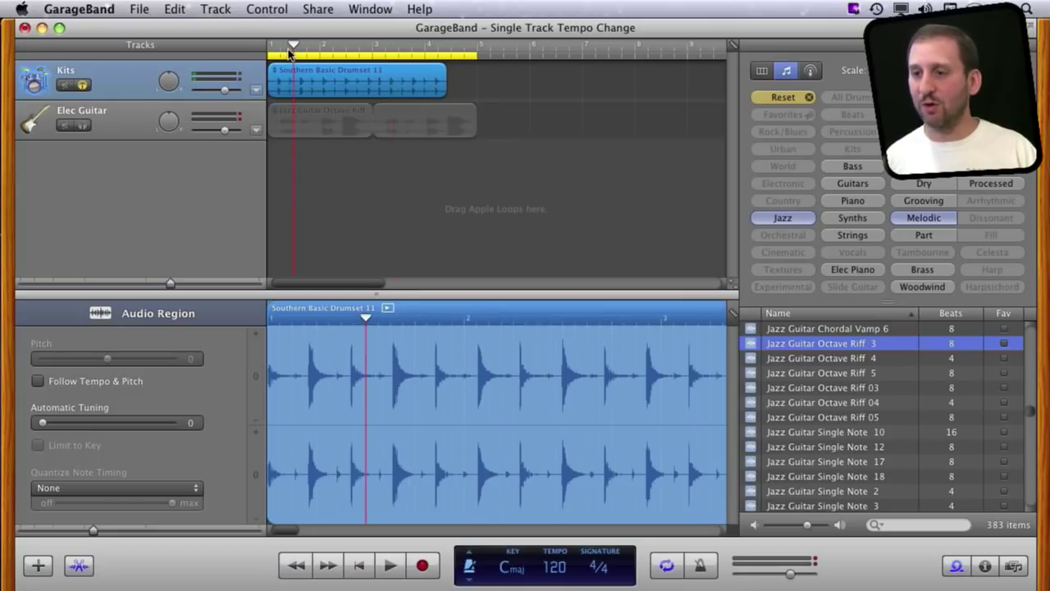
key("space")
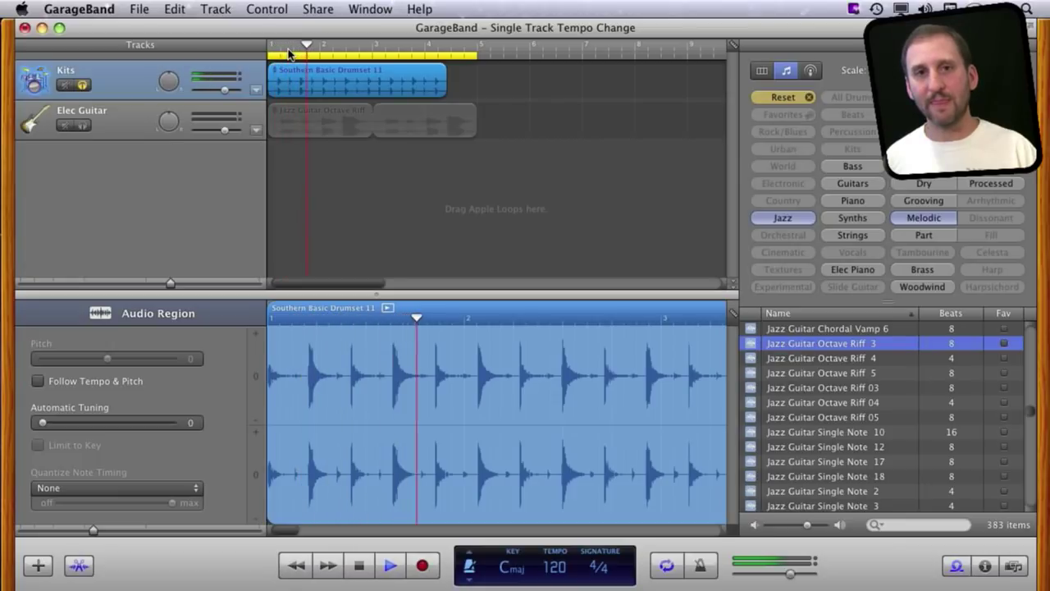
key("space")
Step: Re-enable Follow Tempo & Pitch on the drum loop and play it again
left_click(37, 381)
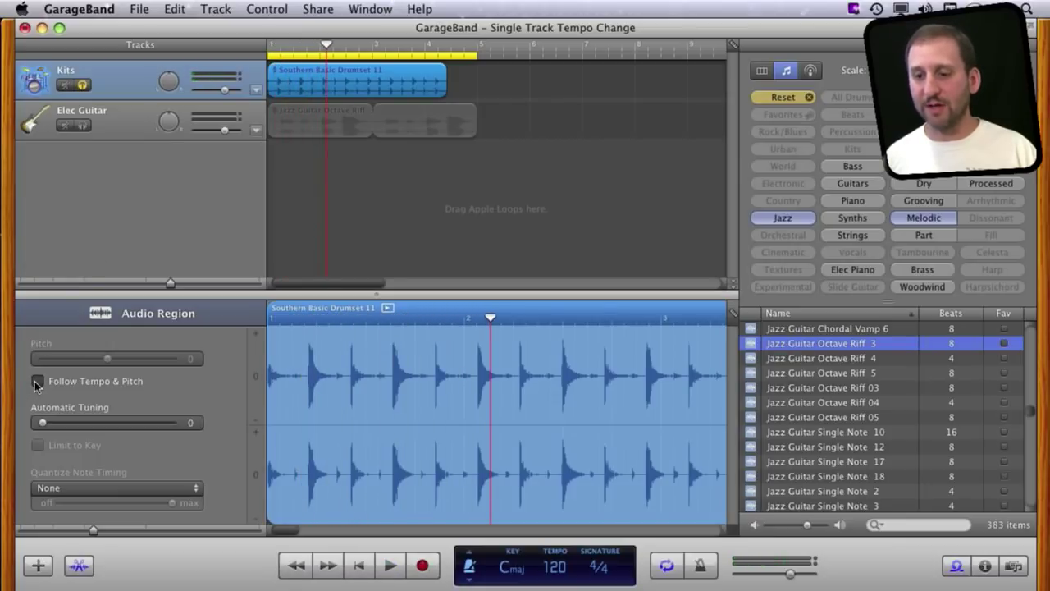
key("space")
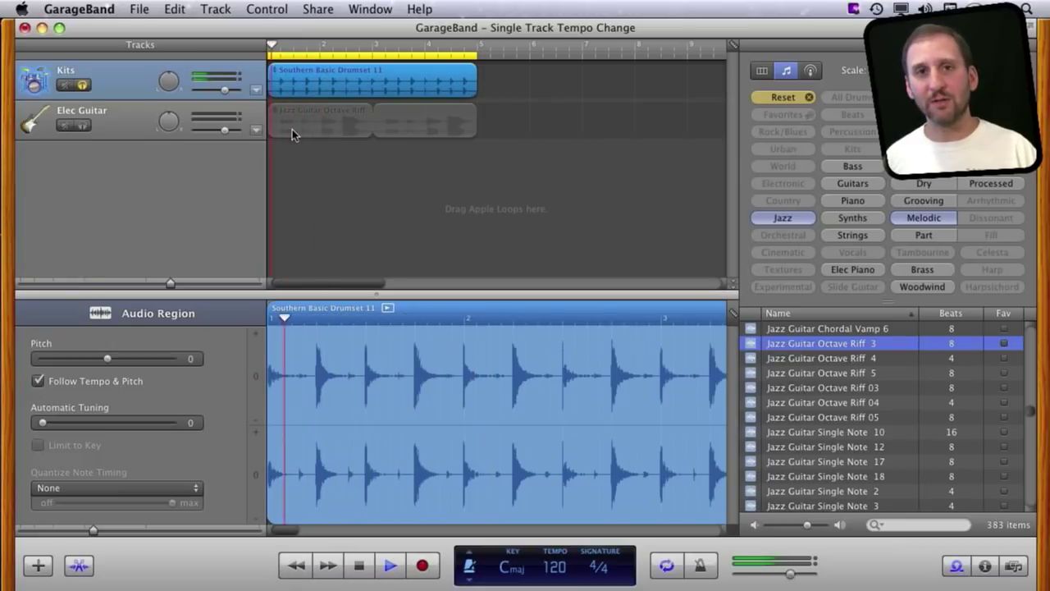
key("space")
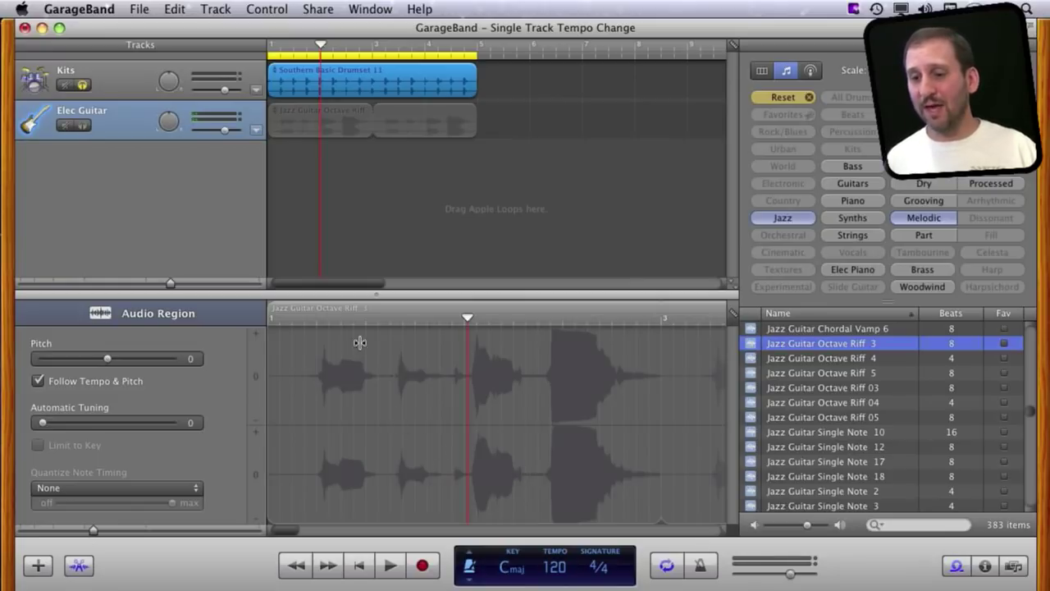
left_click(78, 381)
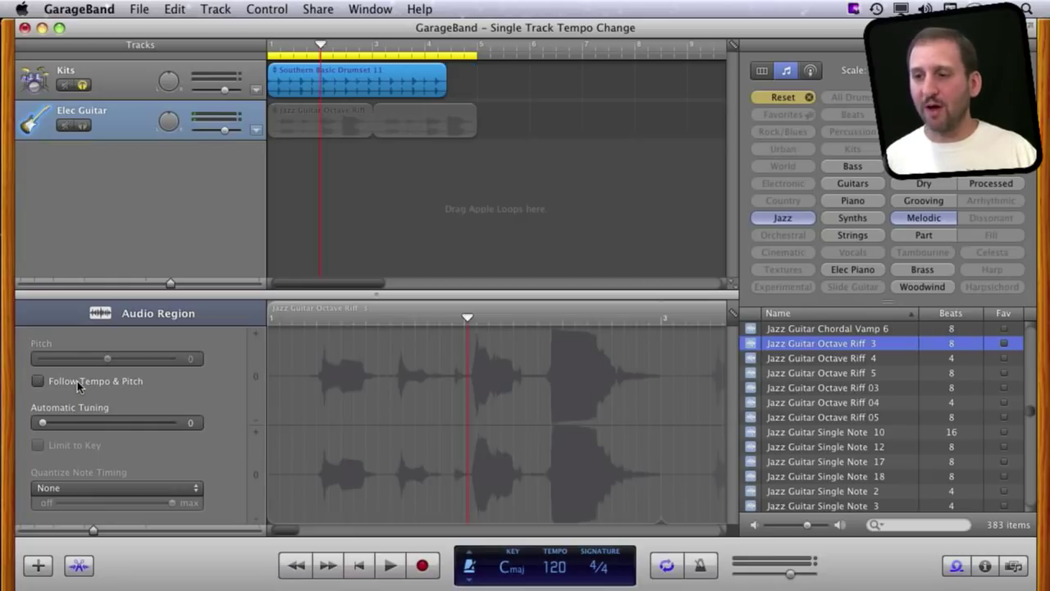
left_click(77, 381)
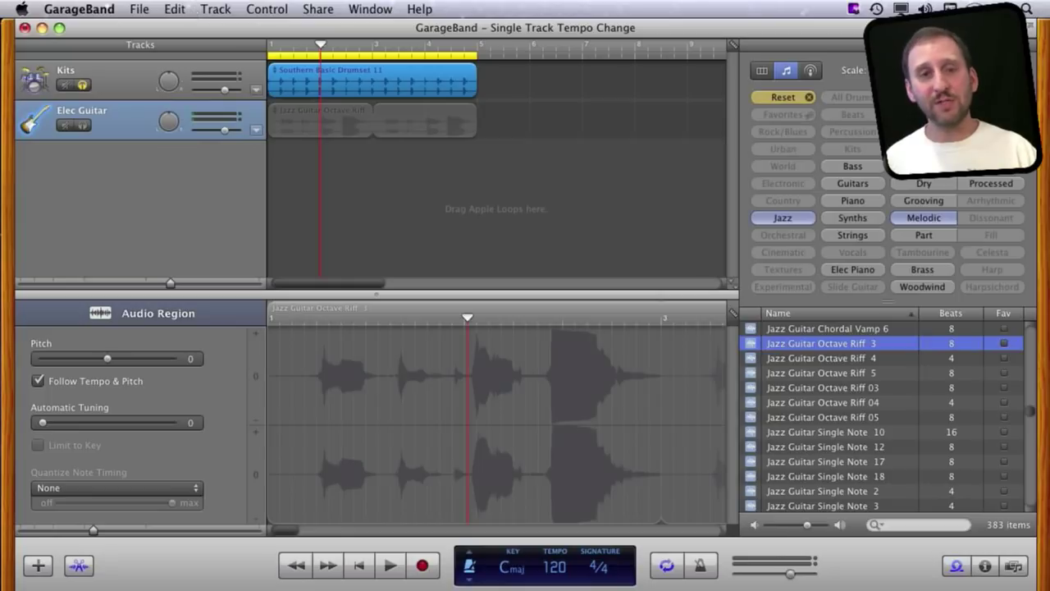
left_click(176, 9)
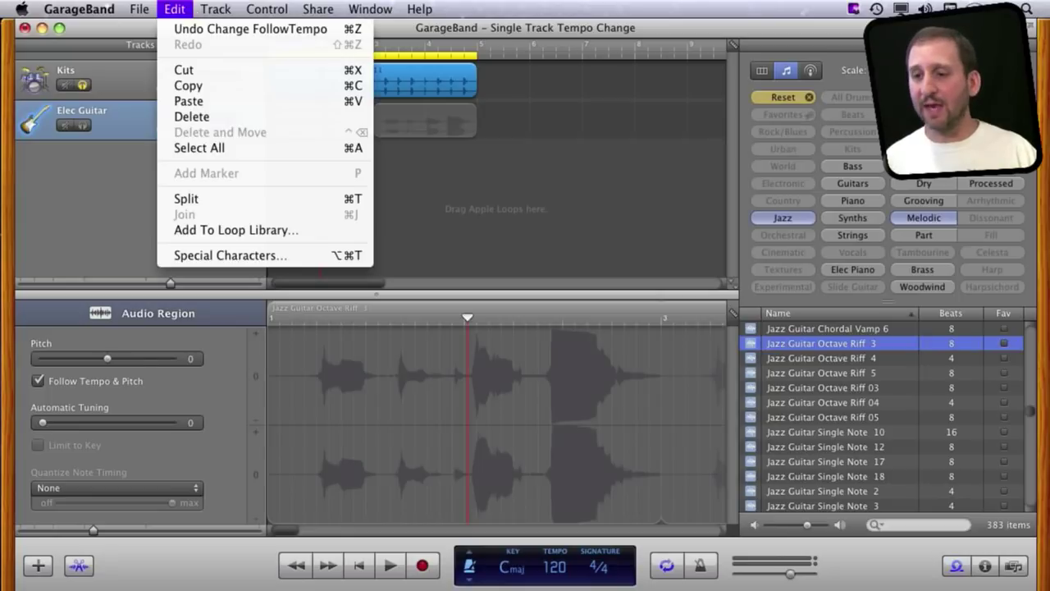
Step: Add the selected region to the loop library as a loop named 'Test1'
left_click(197, 230)
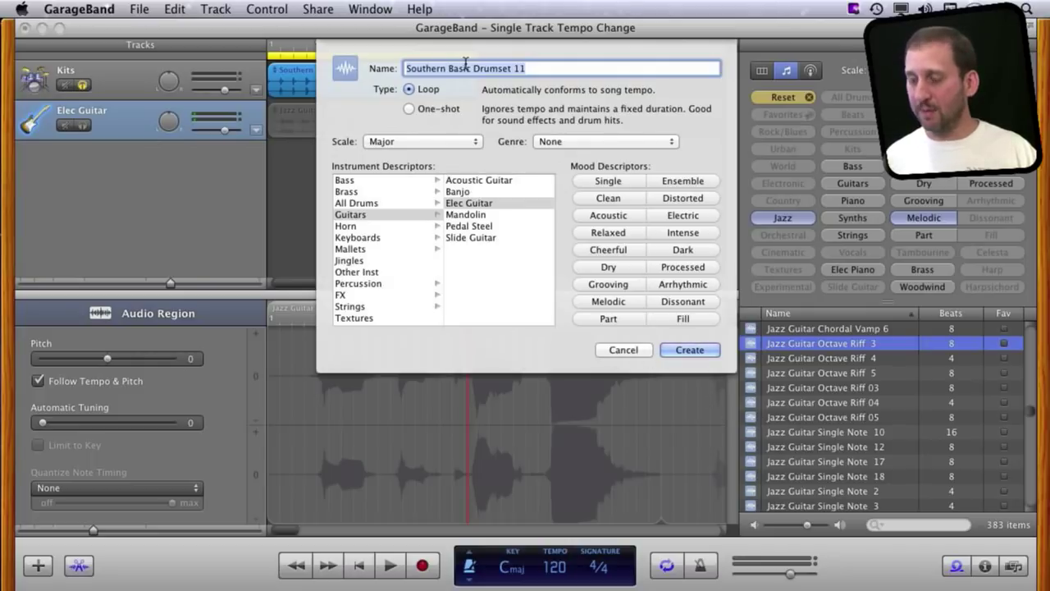
type("Test1")
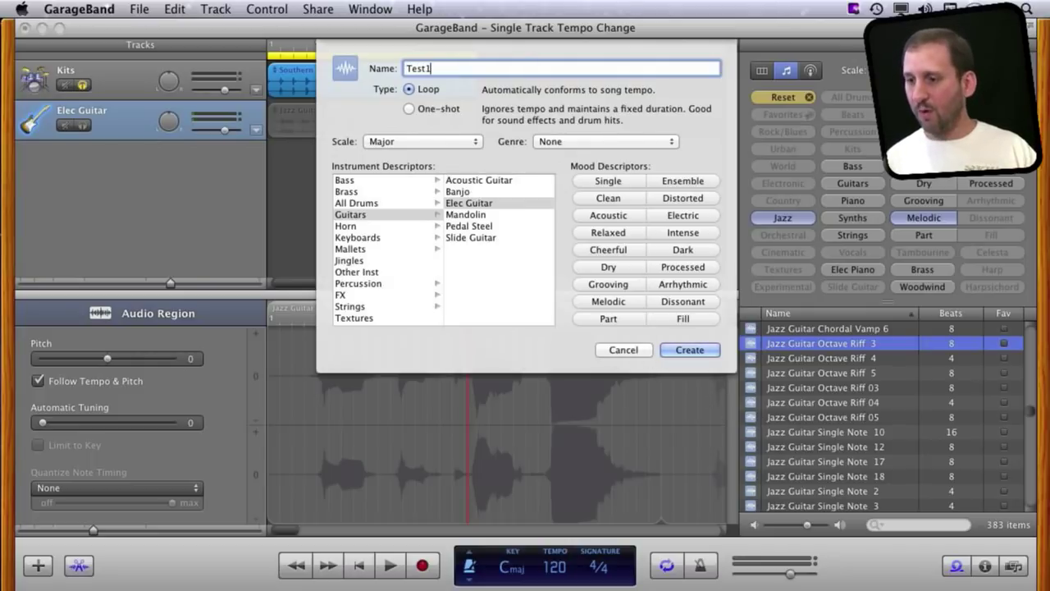
left_click(690, 351)
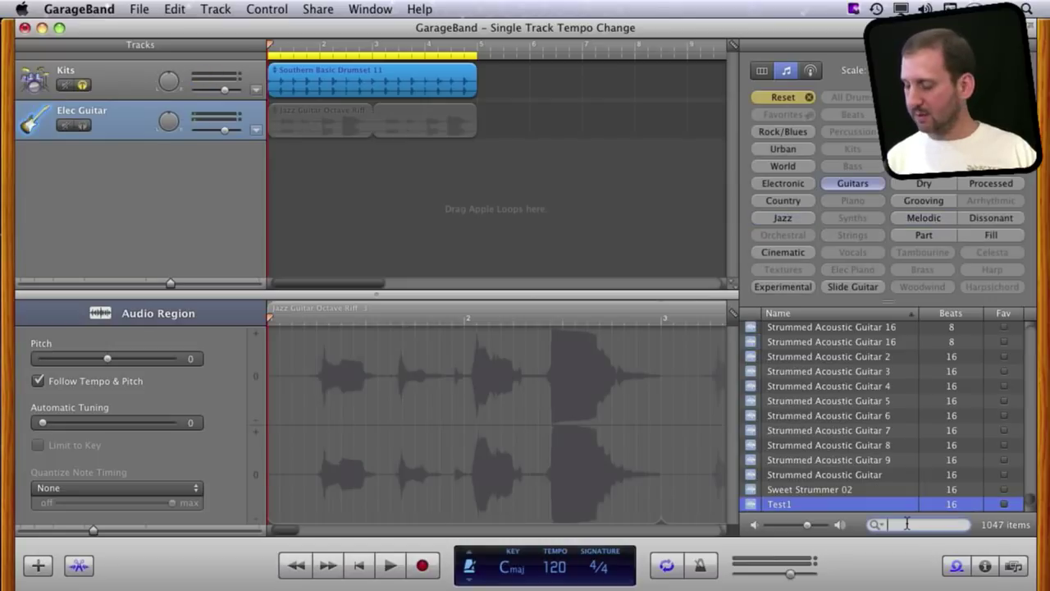
Step: Search the loop library for 'tes' and drag Test1 onto a new third track
left_click(906, 523)
type("test")
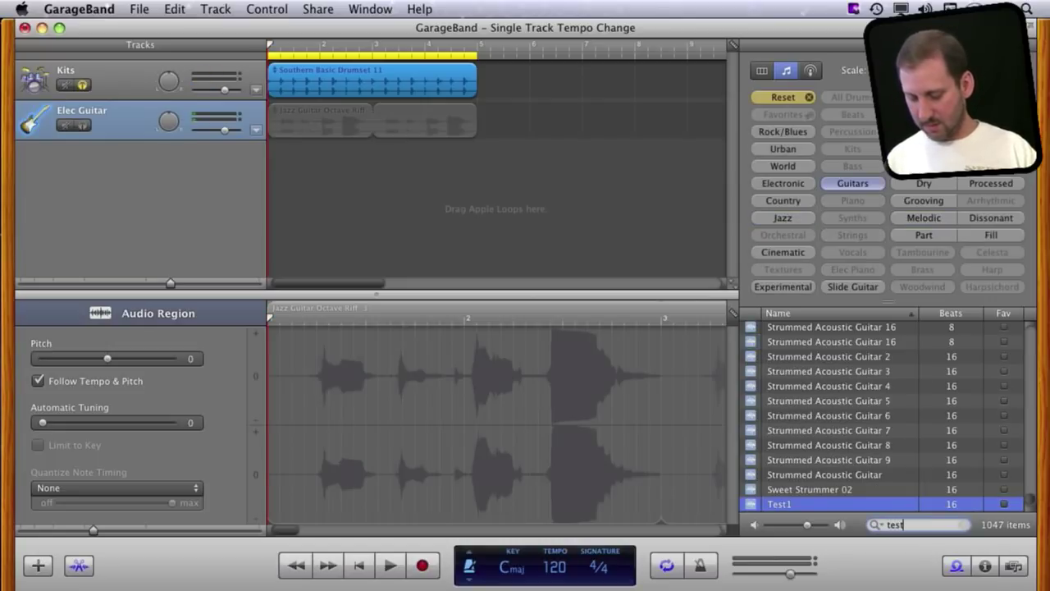
key("Return")
left_click_drag(779, 331, 282, 163)
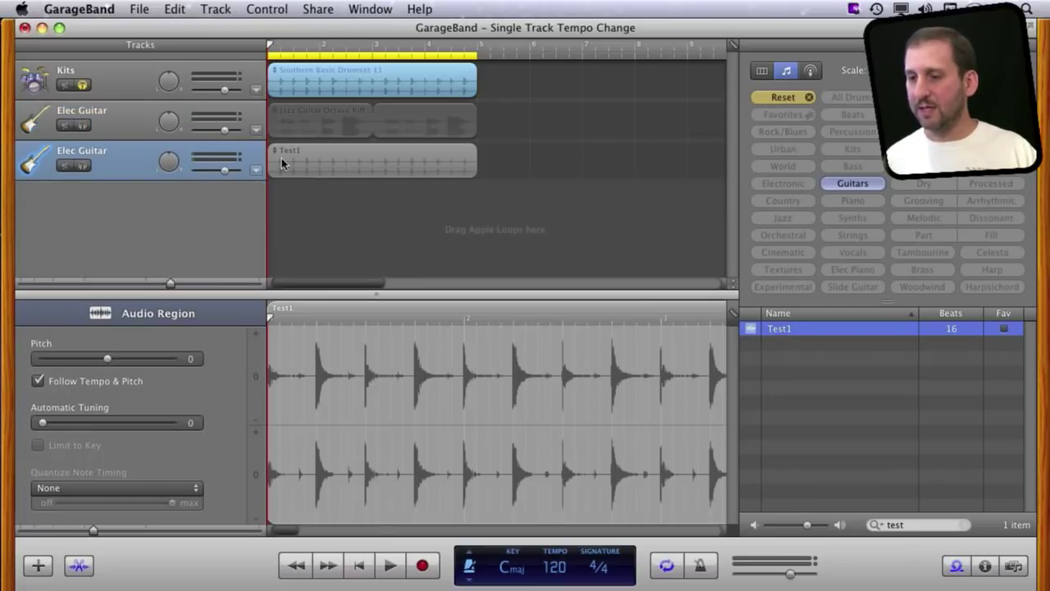
left_click(90, 156)
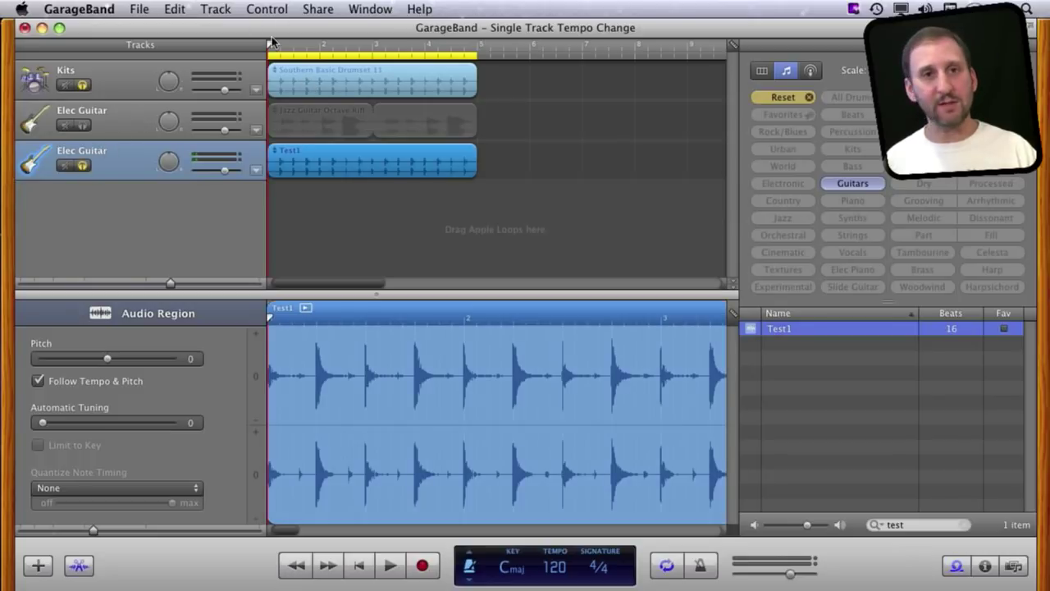
Step: Play Test1, then turn off Follow Tempo & Pitch for Test1 and the Southern Basic Drumset 11 region
key("space")
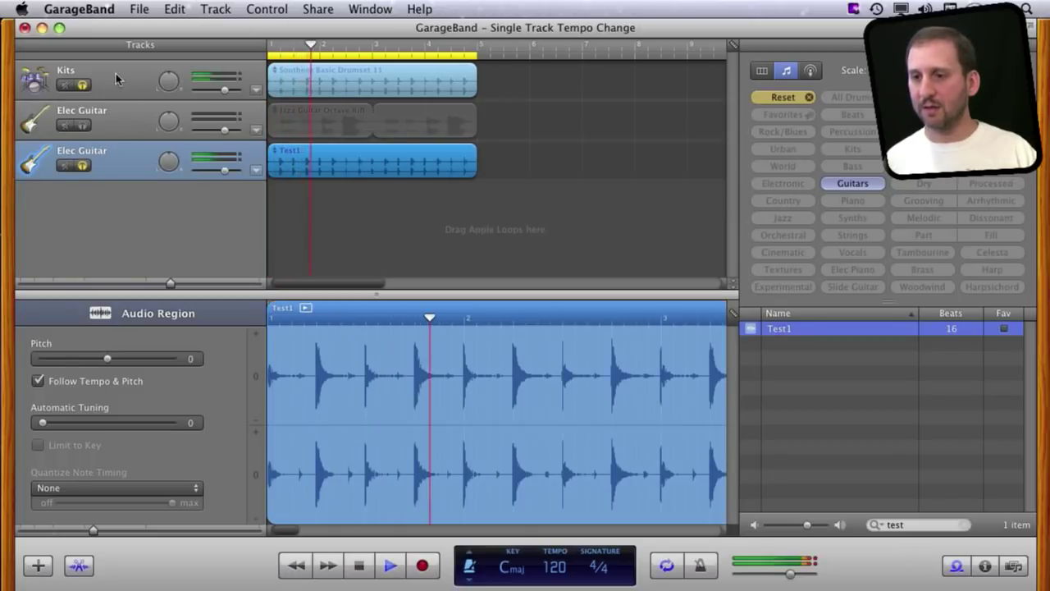
key("space")
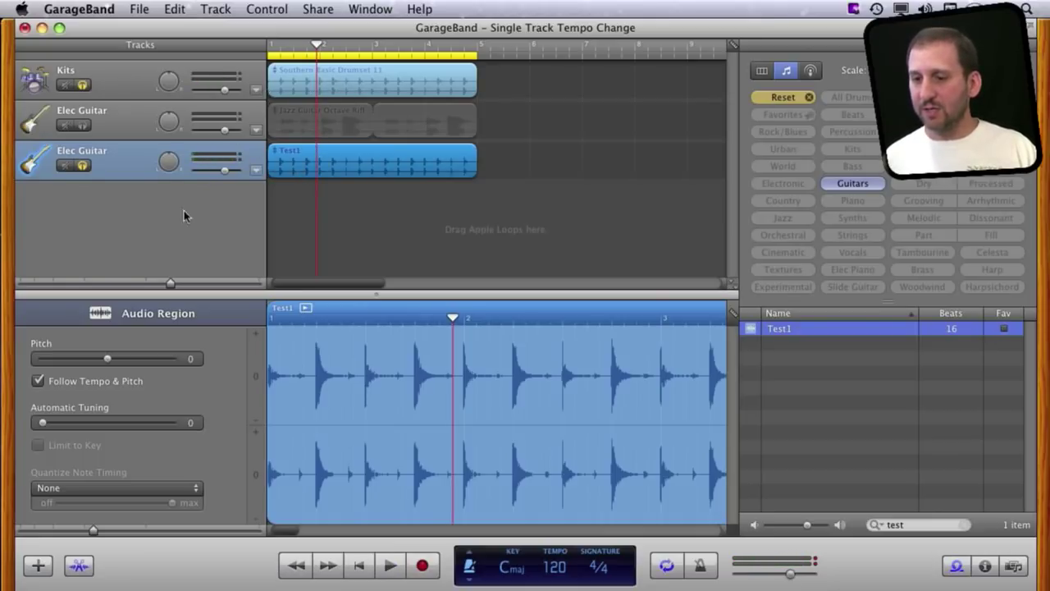
left_click(37, 381)
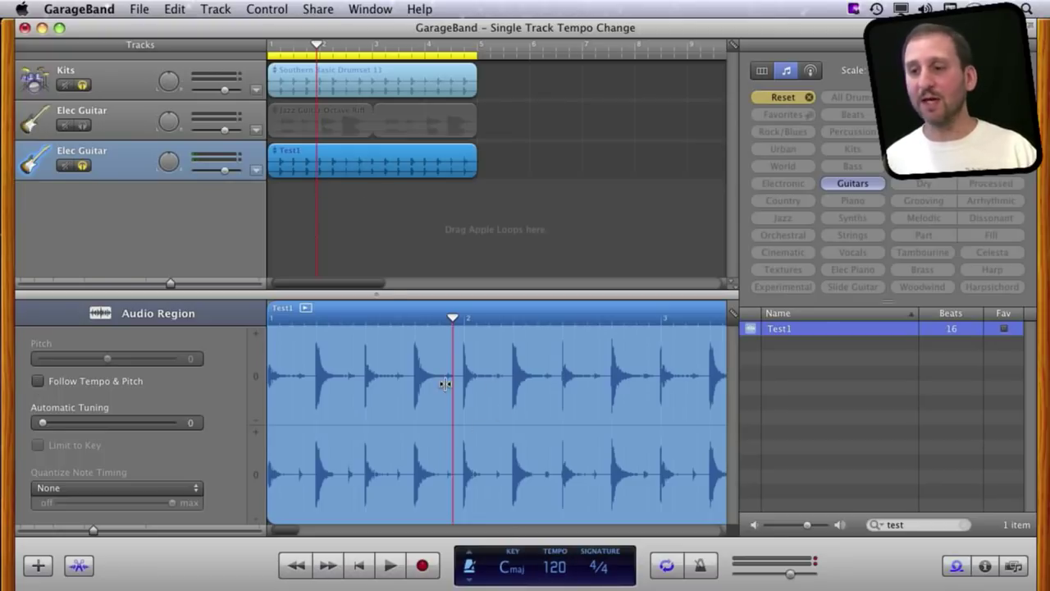
left_click(309, 75)
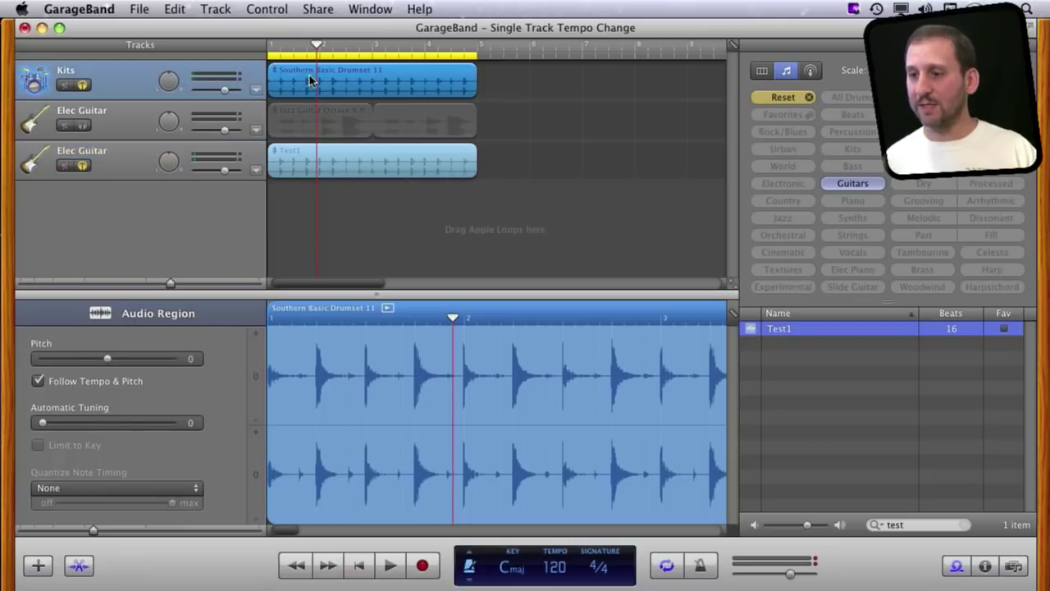
left_click(38, 380)
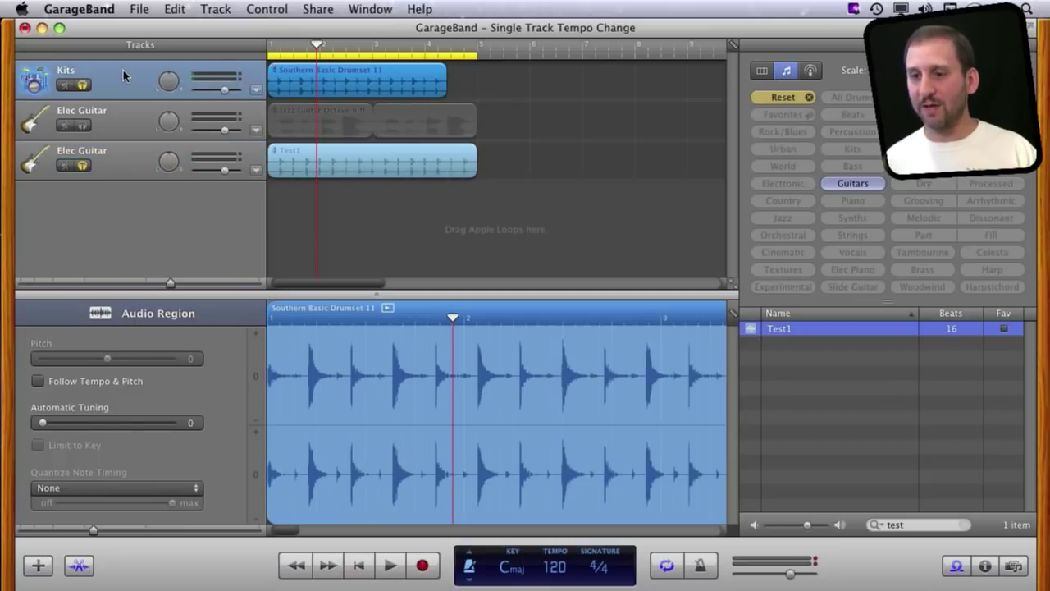
Step: Delete the Kits track and check each remaining region, leaving Test1's Follow Tempo & Pitch off
key("super+BackSpace")
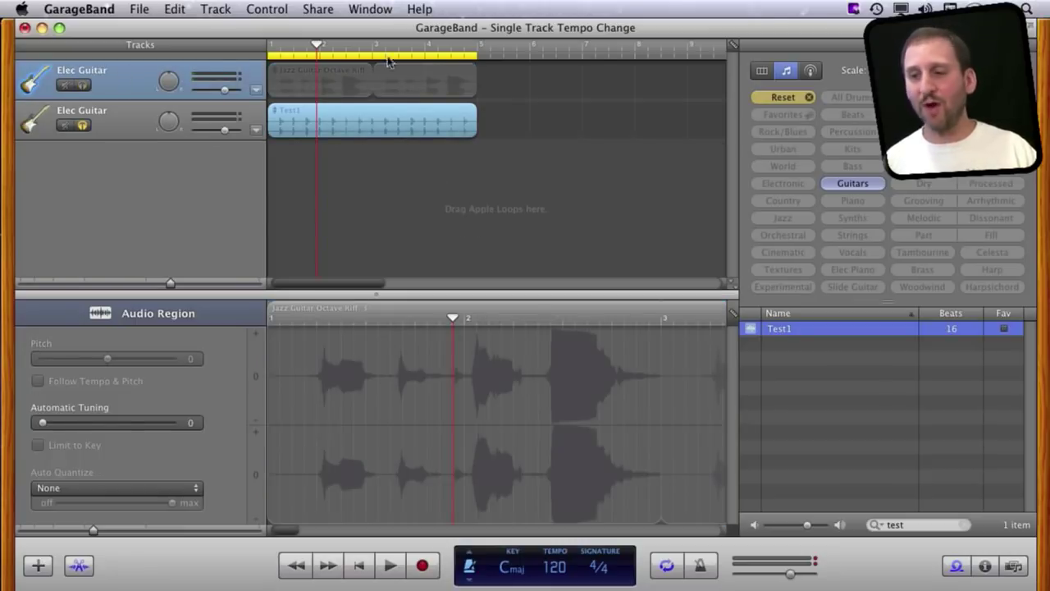
left_click(314, 70)
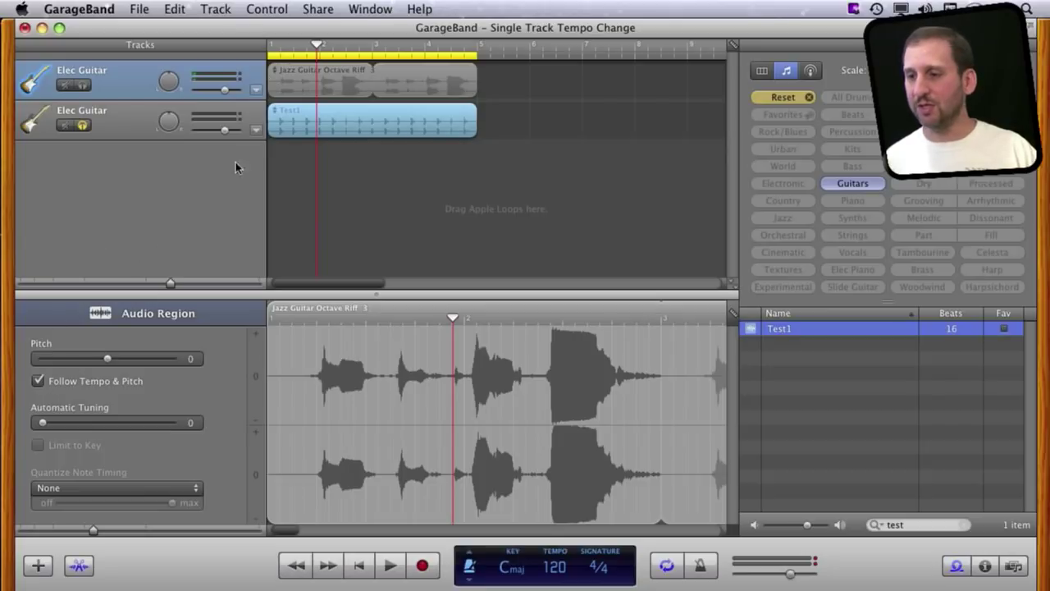
left_click(294, 120)
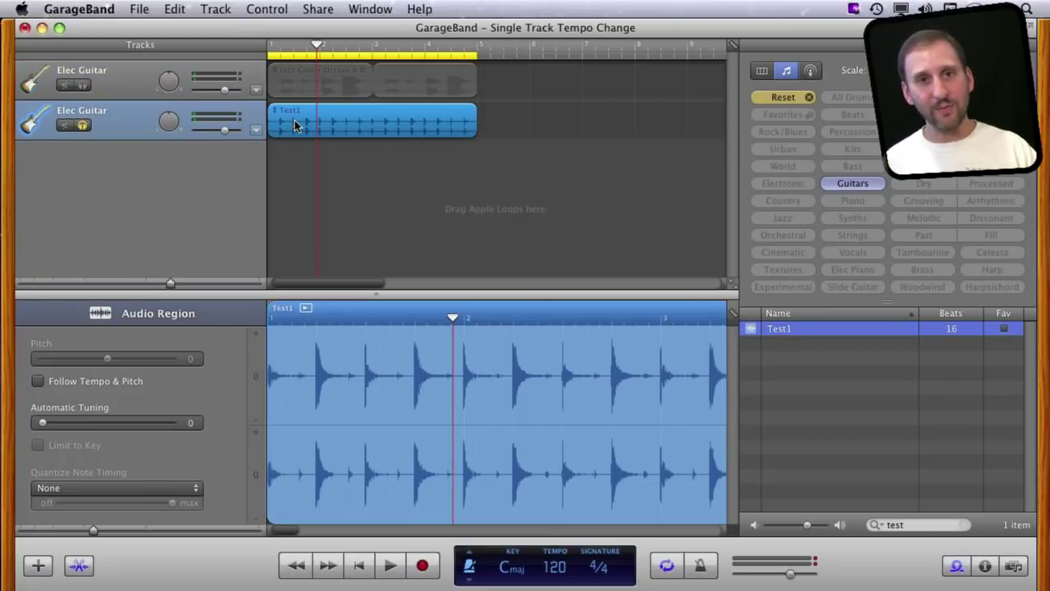
left_click(37, 381)
left_click(38, 382)
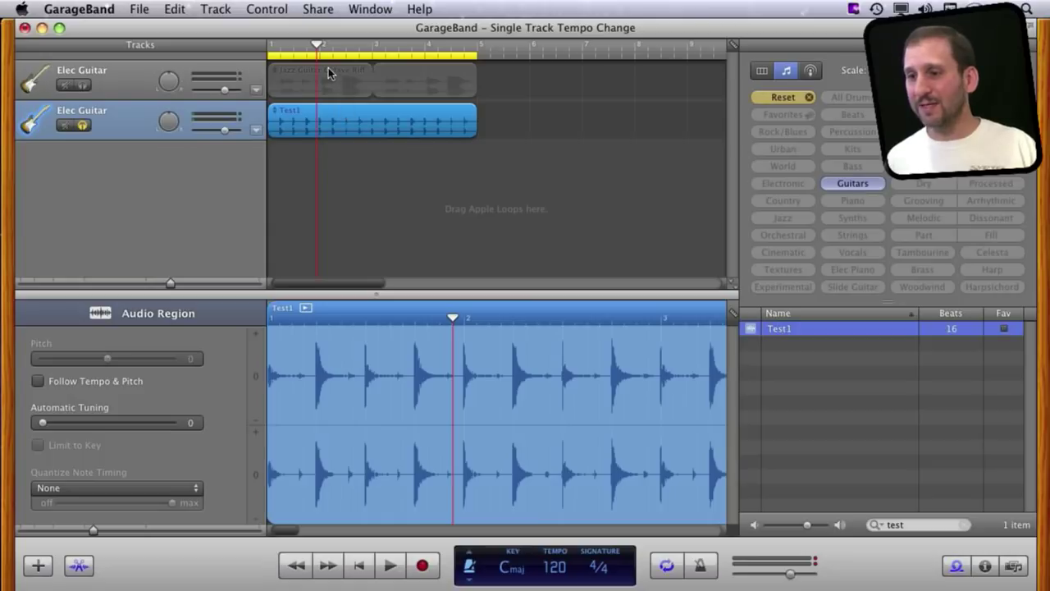
Step: Raise the tempo from 120 to 240 BPM, rewind the playhead and unsolo Test1
left_click(556, 567)
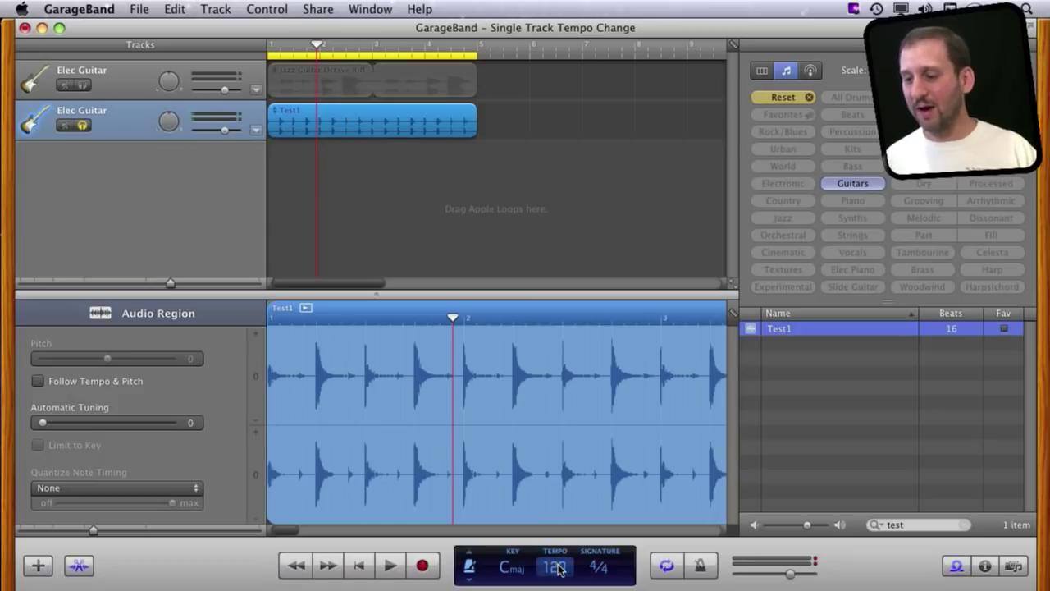
left_click_drag(561, 569, 601, 381)
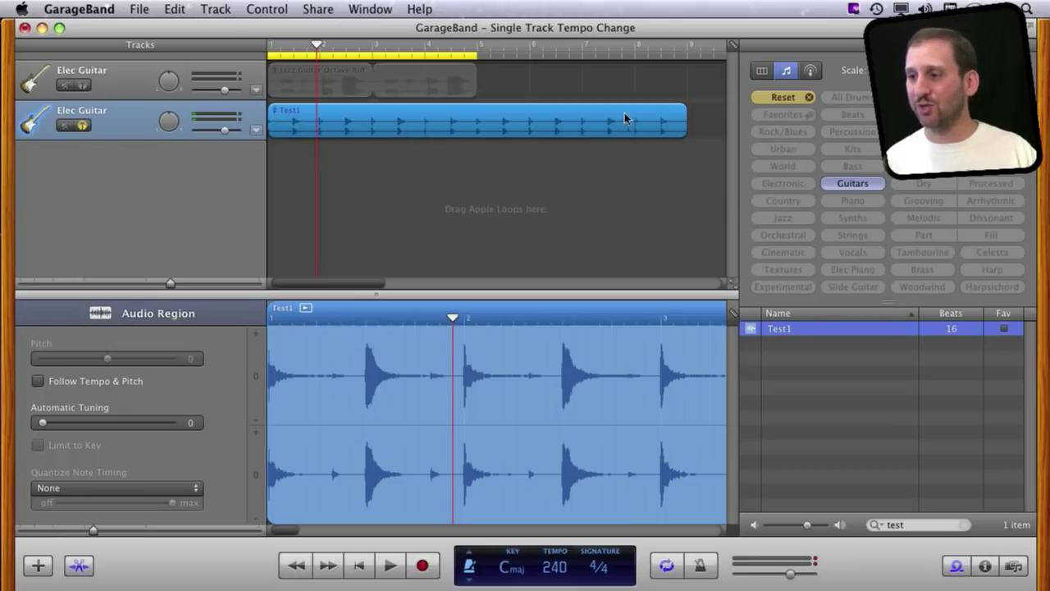
left_click_drag(315, 45, 251, 49)
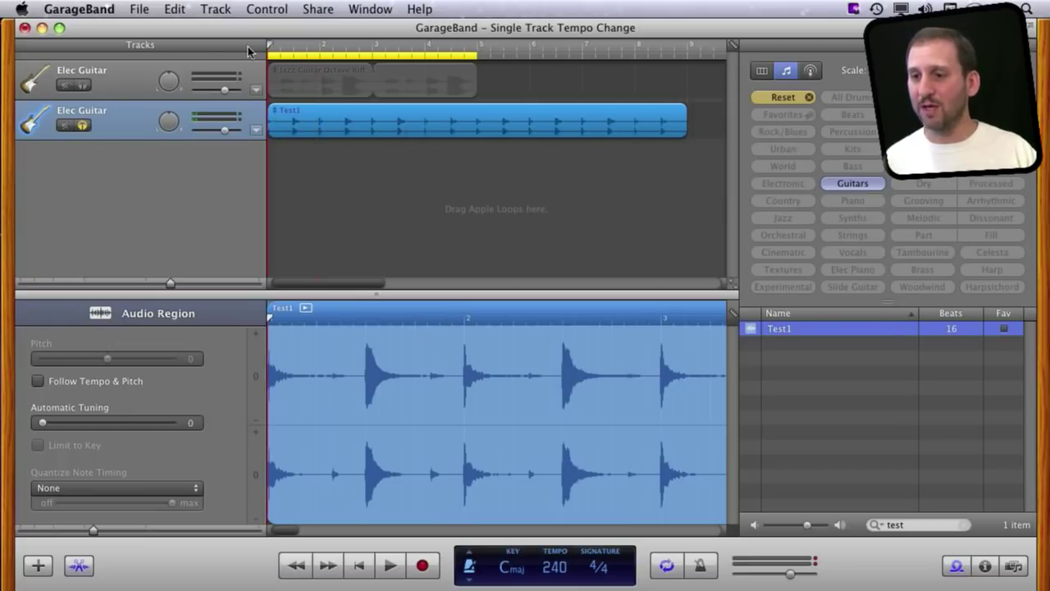
left_click(81, 124)
Step: Play both guitar tracks at 240 BPM, comparing the riff's and Test1's Follow Tempo settings
key("space")
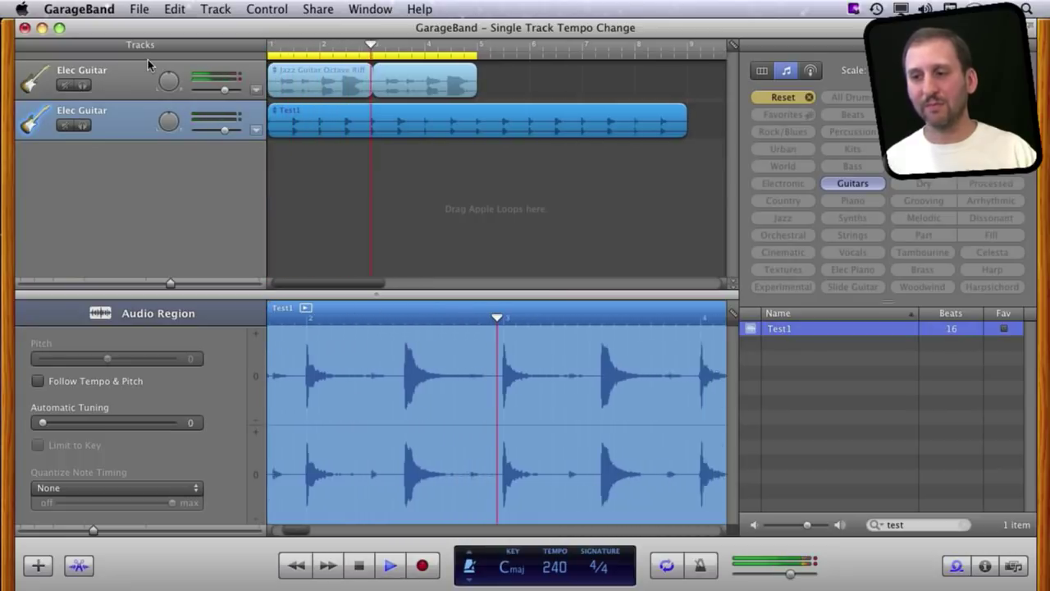
key("space")
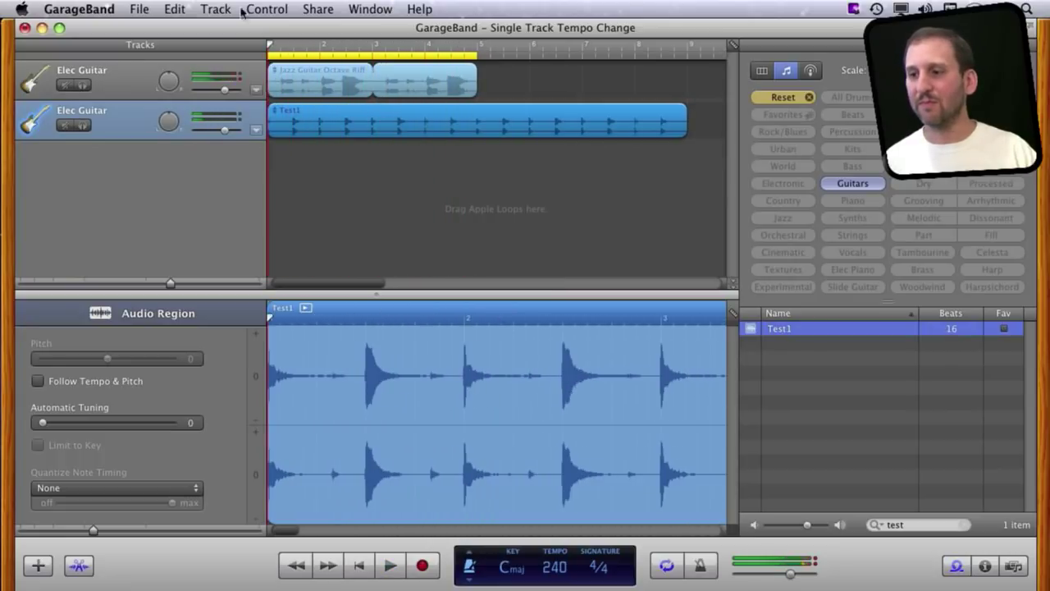
left_click(296, 79)
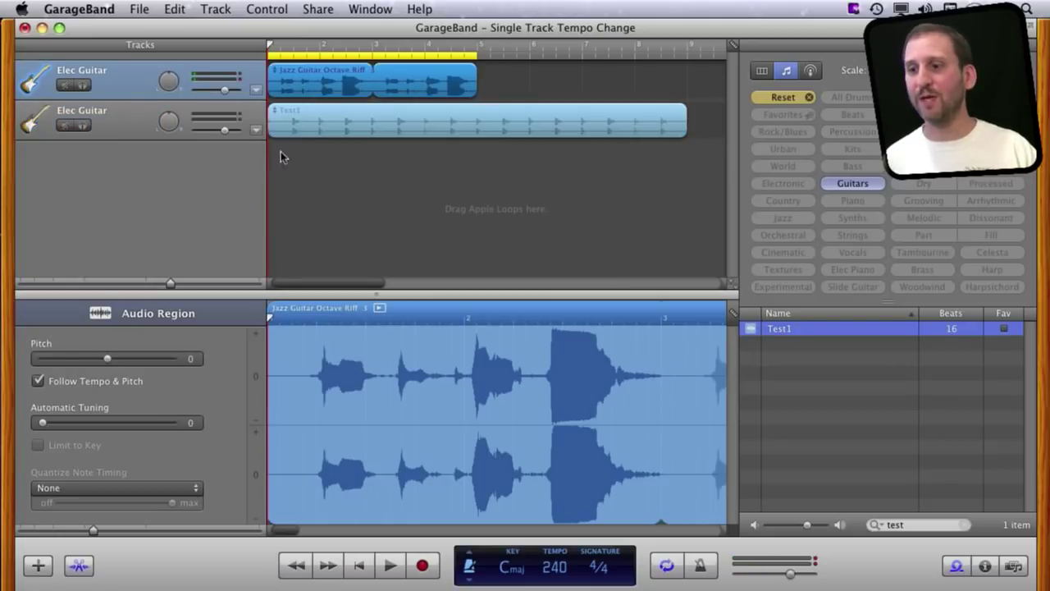
left_click(316, 126)
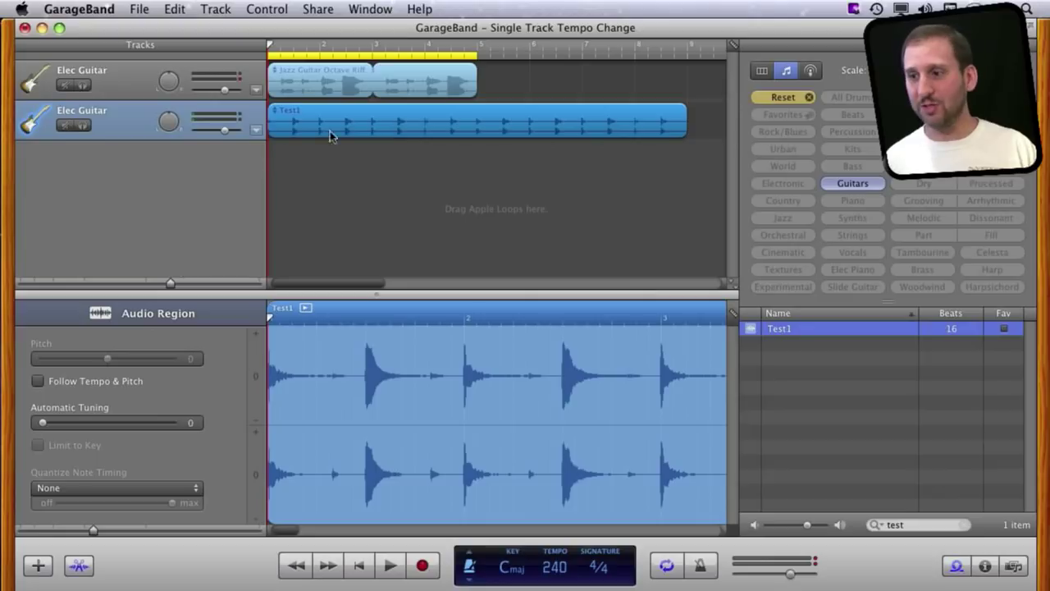
left_click(328, 88)
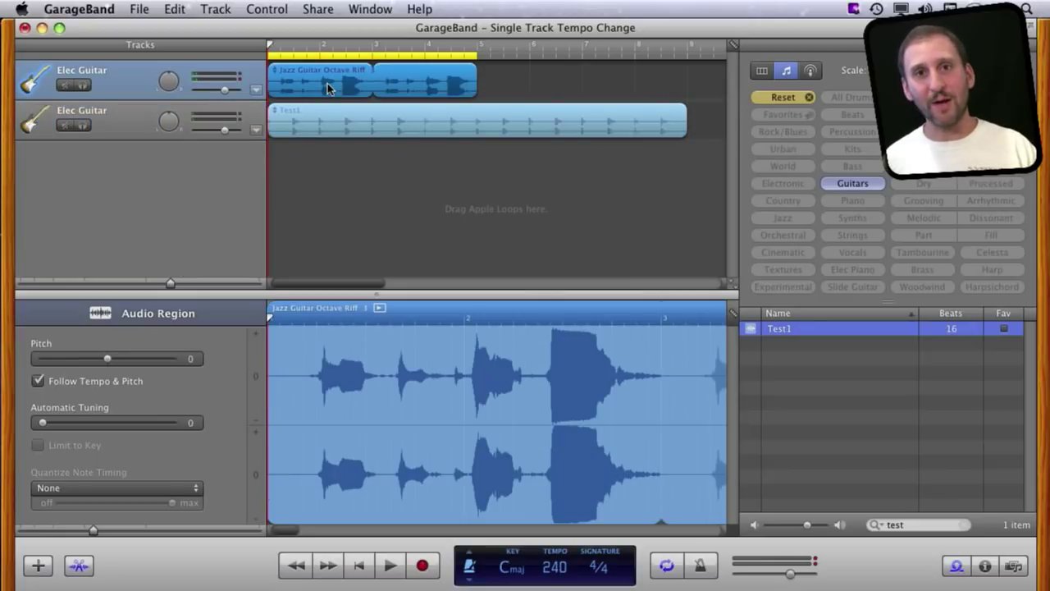
left_click(326, 131)
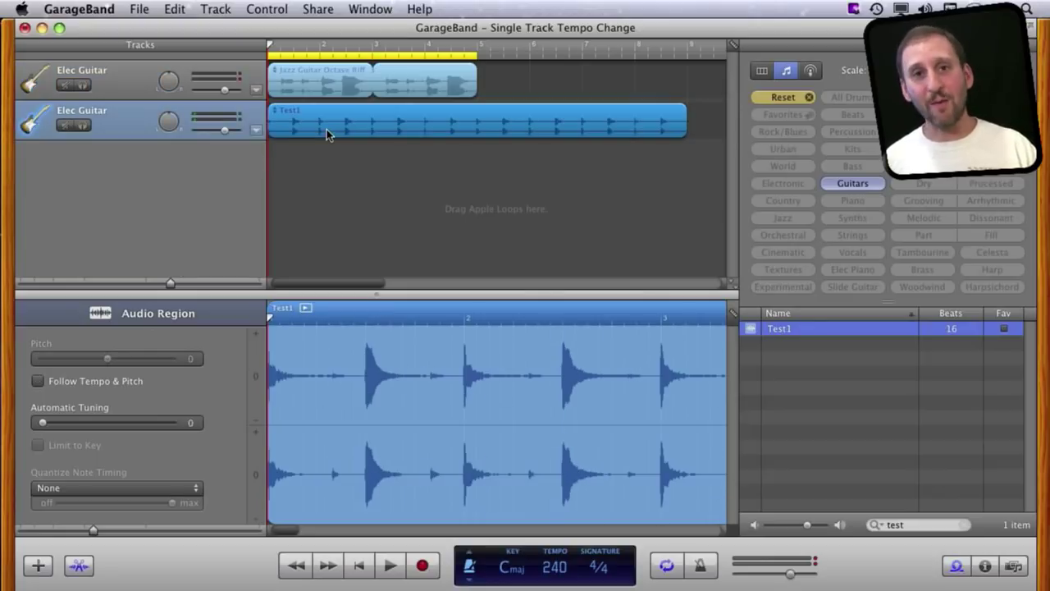
key("space")
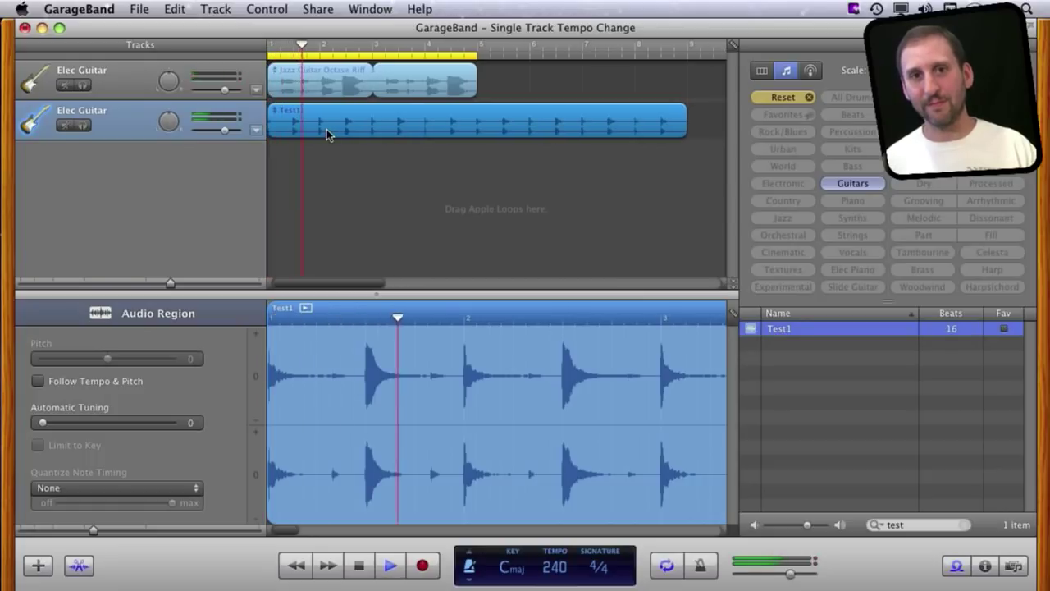